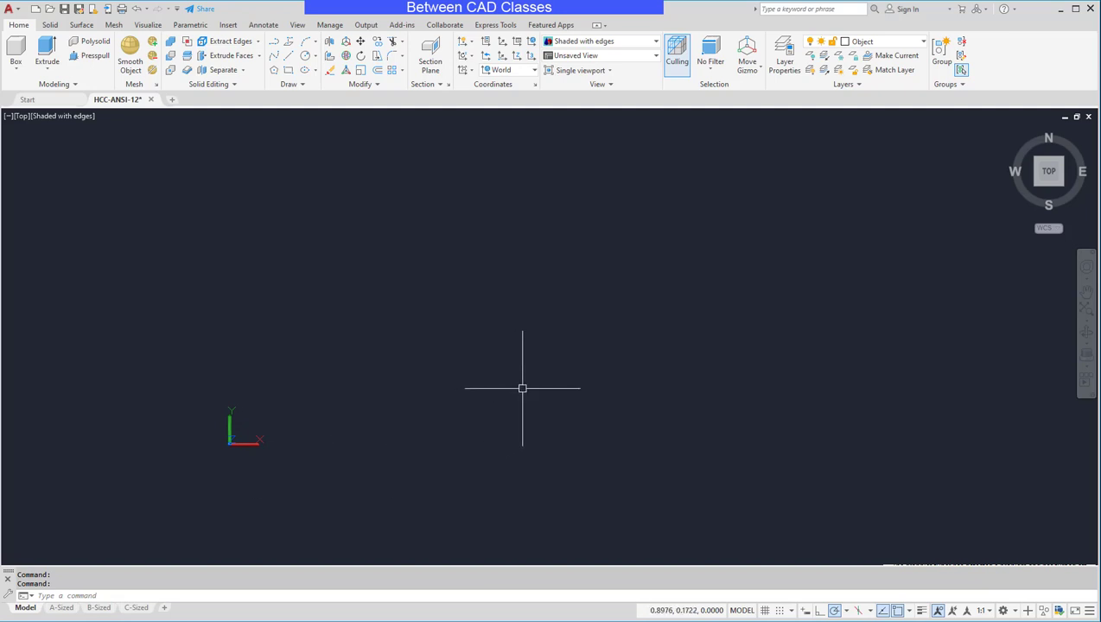
# Draw a 10 by 5 rectangle and orbit to an isometric 3D view
pyautogui.click(289, 70)
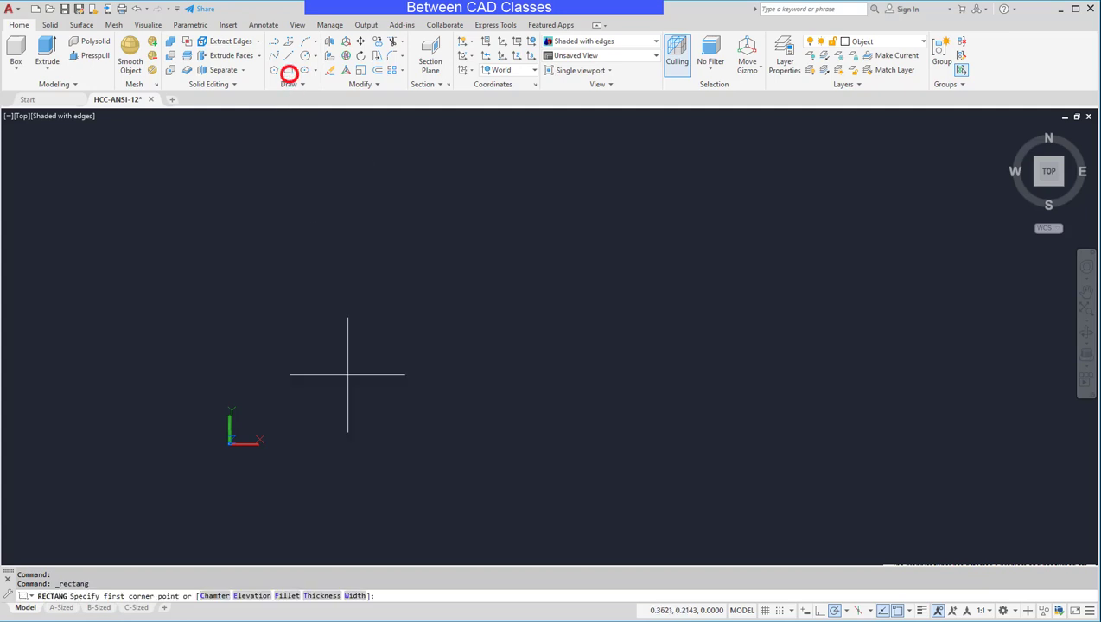
pyautogui.click(328, 416)
pyautogui.write('@10,')
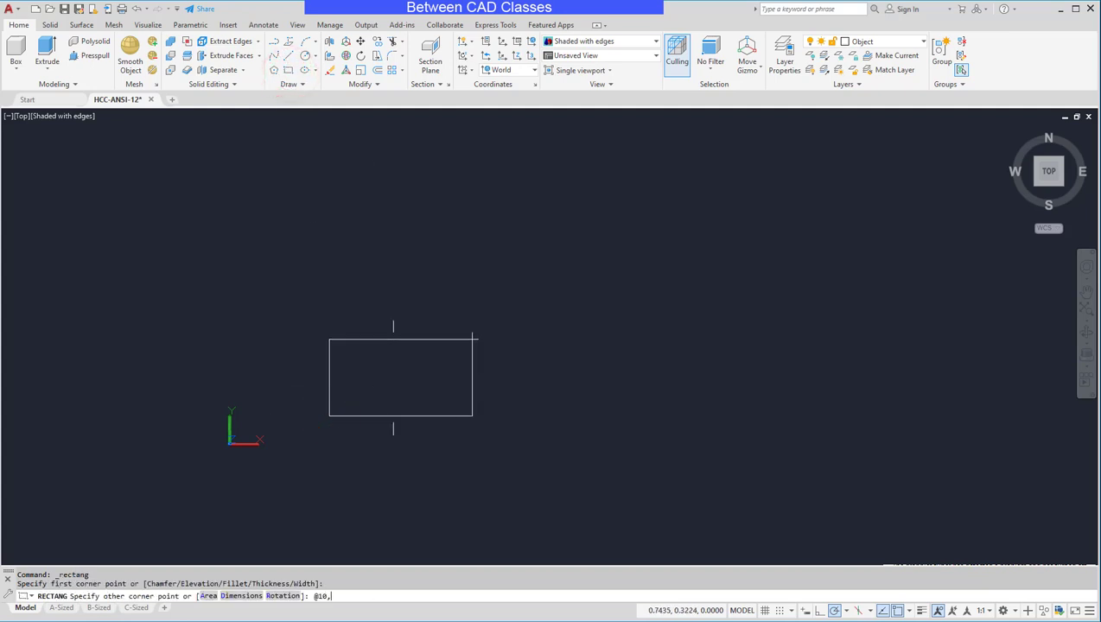
pyautogui.write('5')
pyautogui.press('Return')
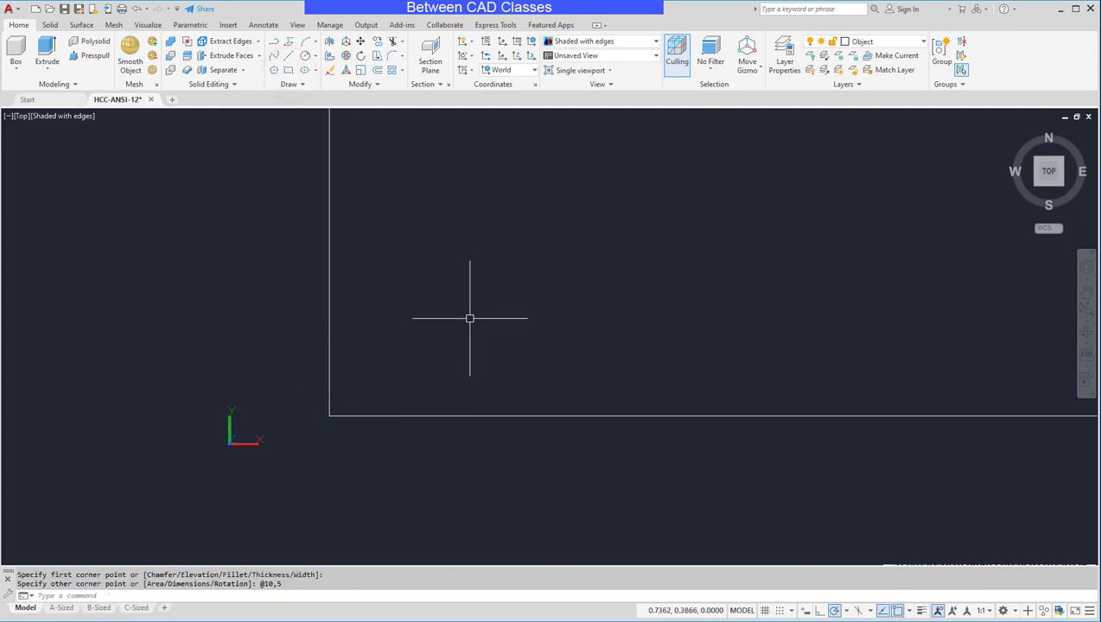
pyautogui.scroll(-3, 751, 317)
pyautogui.scroll(-3, 818, 320)
pyautogui.moveTo(912, 194)
pyautogui.keyDown('shift'); pyautogui.mouseDown(button='middle')
pyautogui.moveTo(848, 282)
pyautogui.moveTo(870, 209)
pyautogui.moveTo(824, 226)
pyautogui.mouseUp(button='middle'); pyautogui.keyUp('shift')
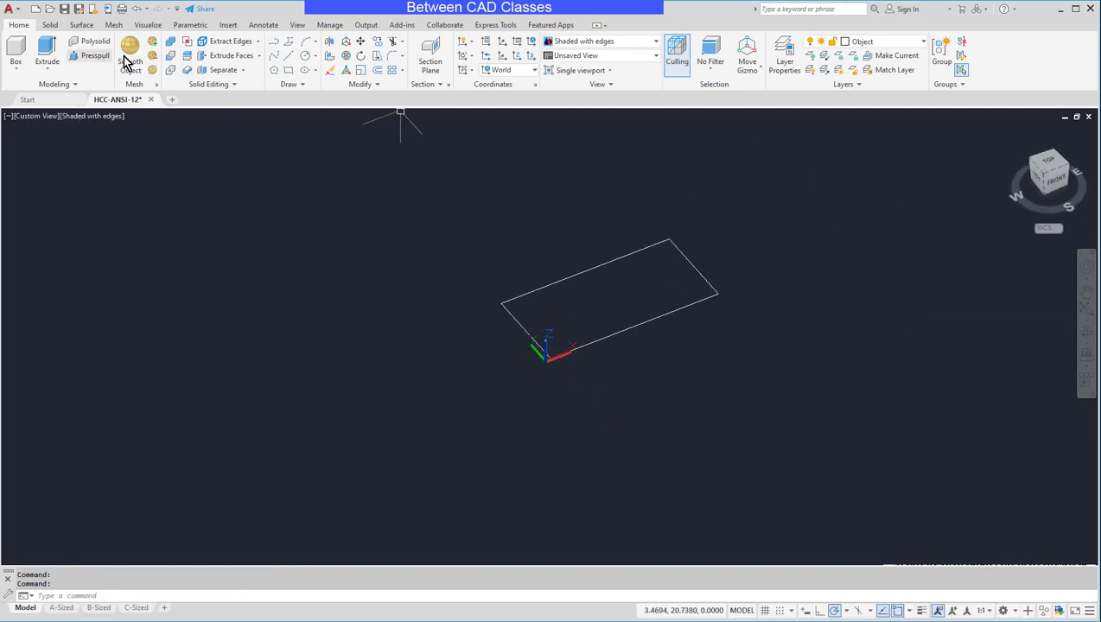
# Extrude the rectangle to a height of 5 and recentre the box
pyautogui.click(48, 48)
pyautogui.click(560, 281)
pyautogui.press('Return')
pyautogui.write('5')
pyautogui.press('Return')
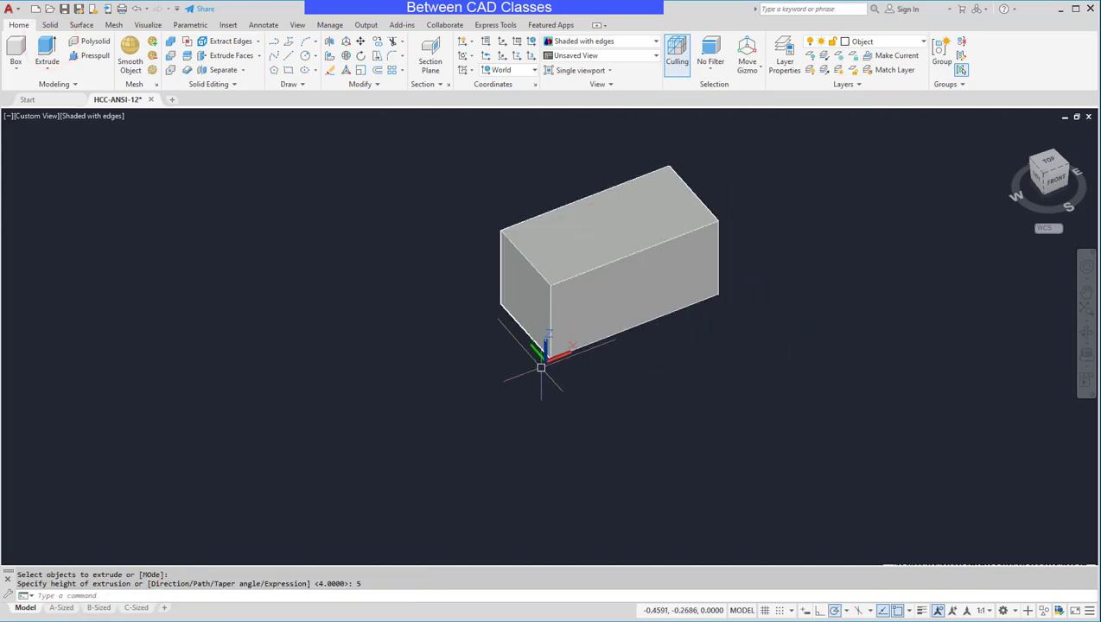
pyautogui.scroll(2, 527, 344)
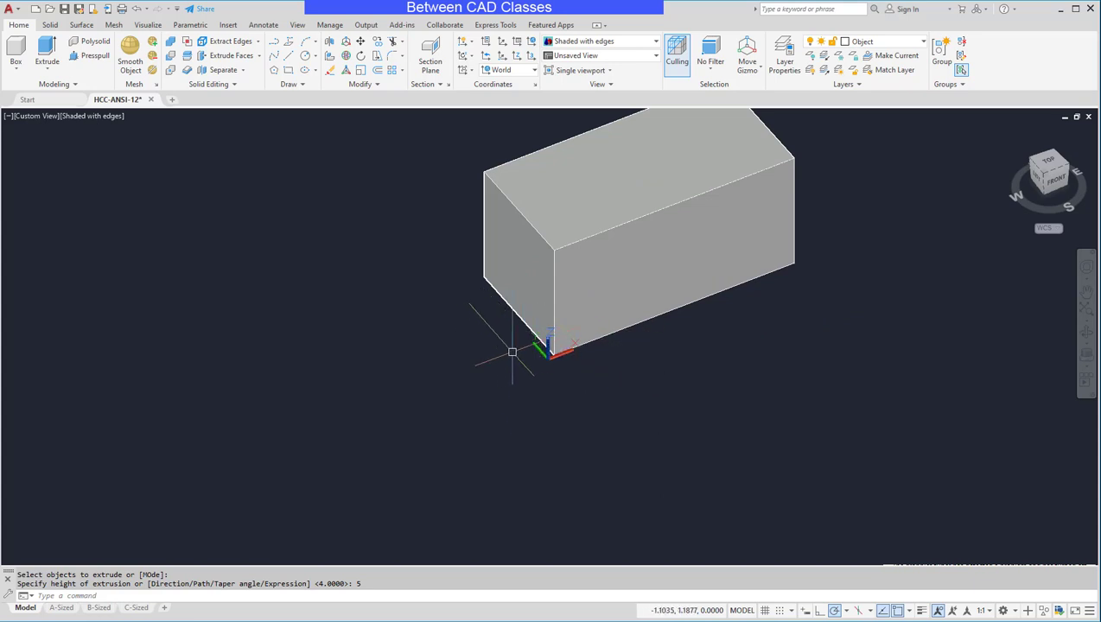
pyautogui.moveTo(789, 354); pyautogui.dragTo(740, 402, button='middle')
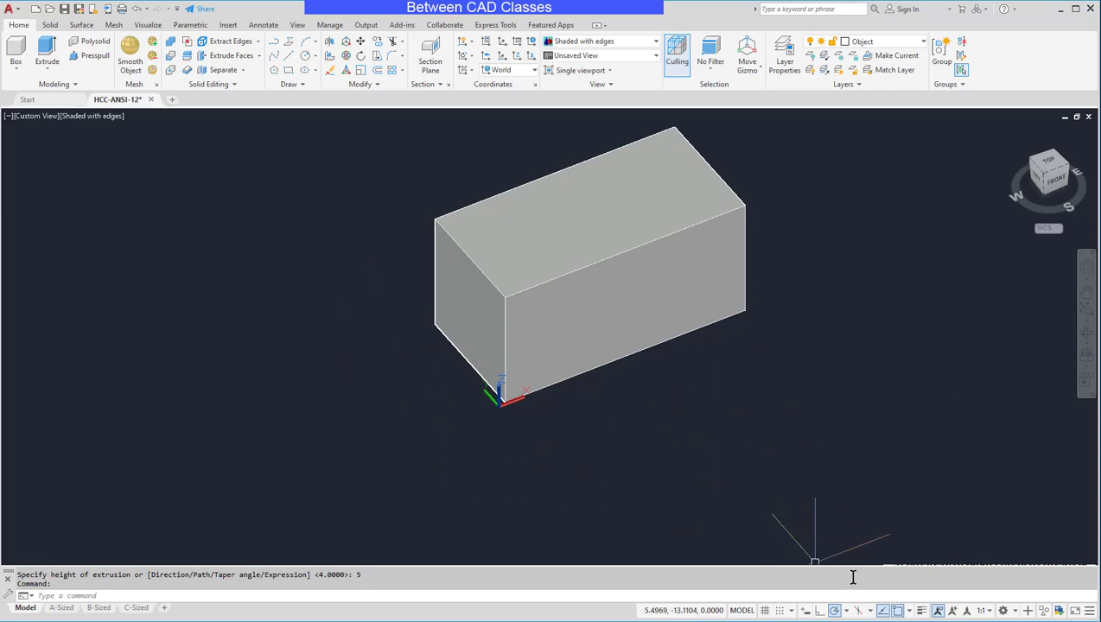
# Turn on the grid and orbit to view the 10×5×5 box from below
pyautogui.click(765, 611)
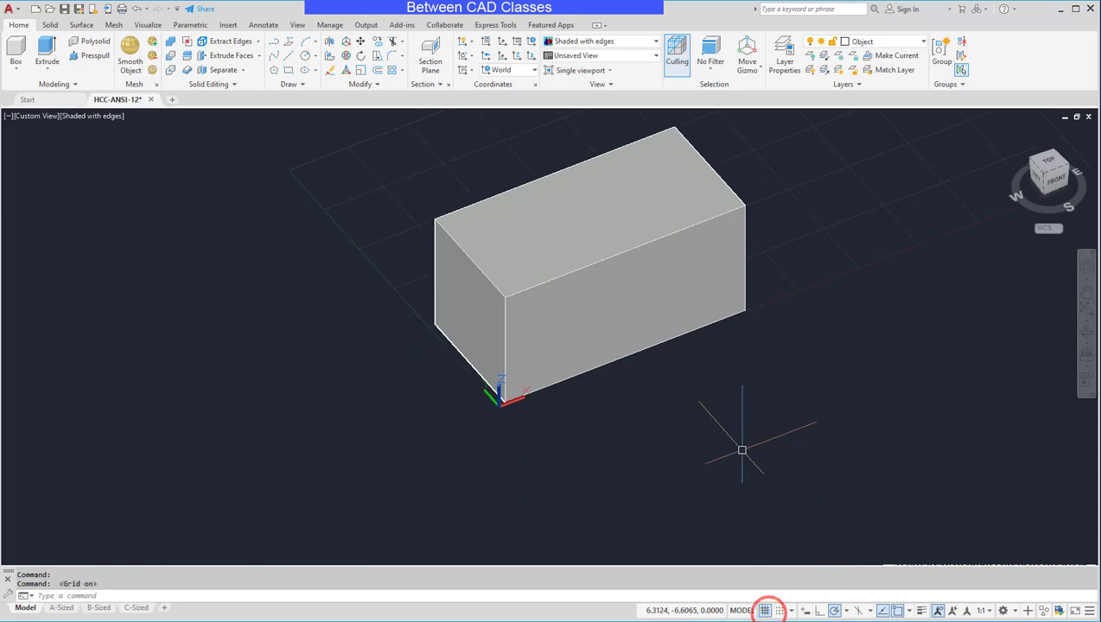
pyautogui.moveTo(740, 448)
pyautogui.keyDown('shift'); pyautogui.mouseDown(button='middle')
pyautogui.moveTo(712, 391)
pyautogui.moveTo(720, 376)
pyautogui.moveTo(716, 433)
pyautogui.moveTo(787, 389)
pyautogui.moveTo(734, 396)
pyautogui.moveTo(740, 411)
pyautogui.moveTo(724, 430)
pyautogui.mouseUp(button='middle'); pyautogui.keyUp('shift')
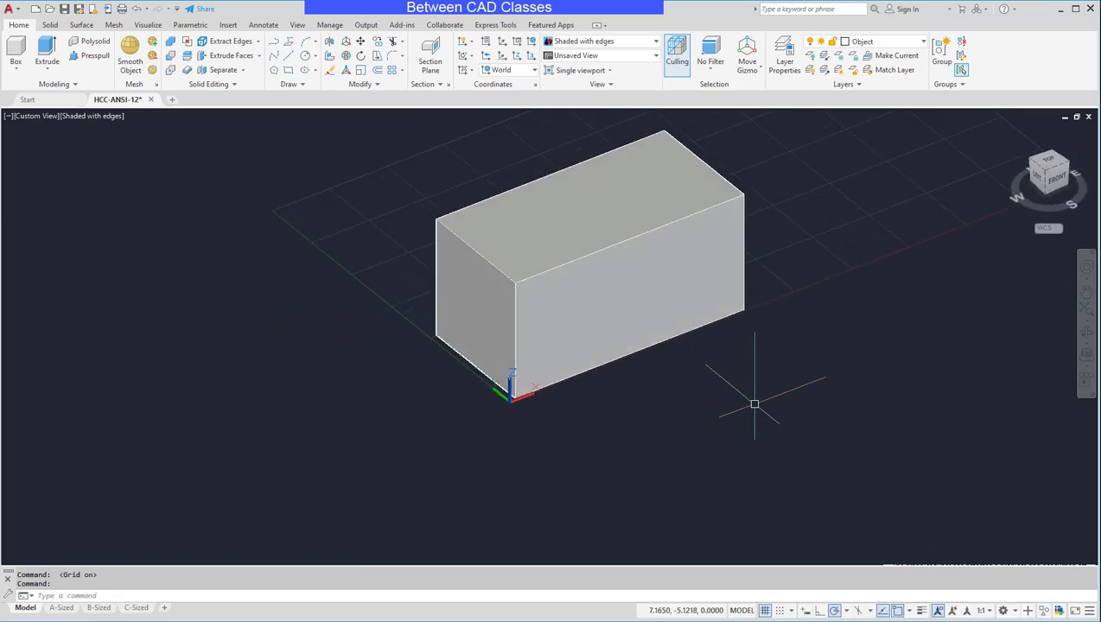
pyautogui.keyDown('shift'); pyautogui.moveTo(762, 398); pyautogui.dragTo(741, 436, button='middle'); pyautogui.keyUp('shift')
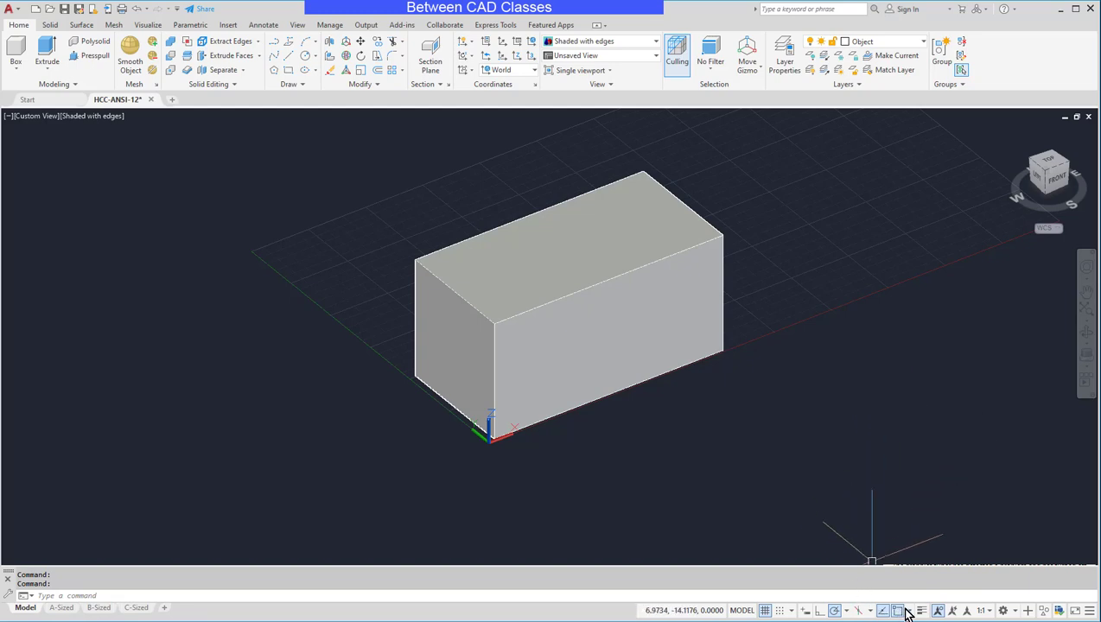
# Add Dynamic UCS to the status bar via Customization, then toggle it off
pyautogui.click(1089, 610)
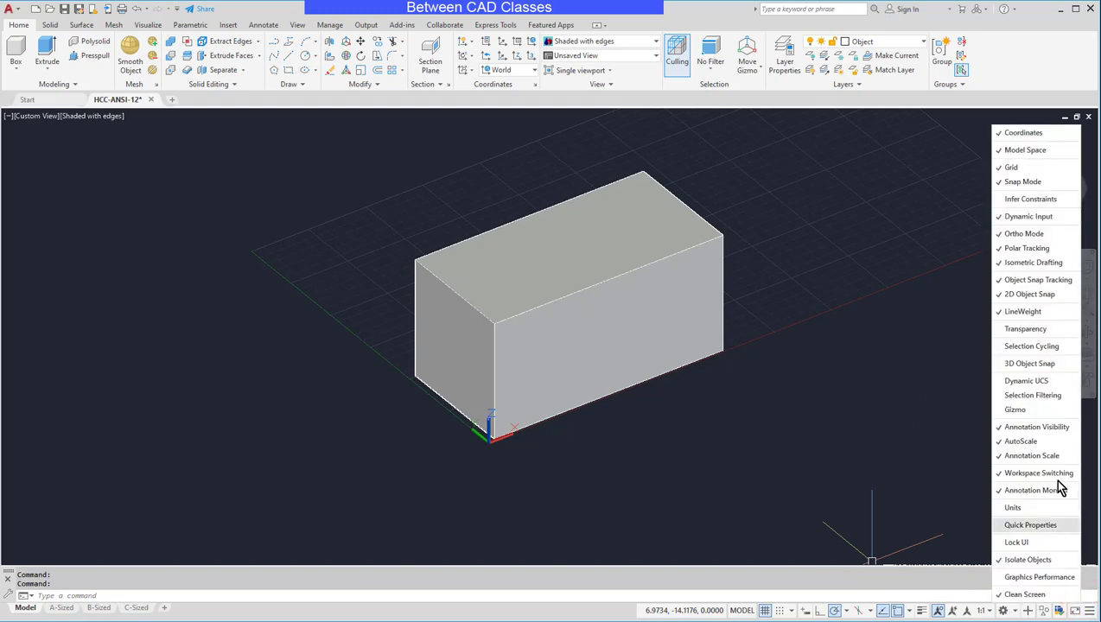
pyautogui.click(1045, 384)
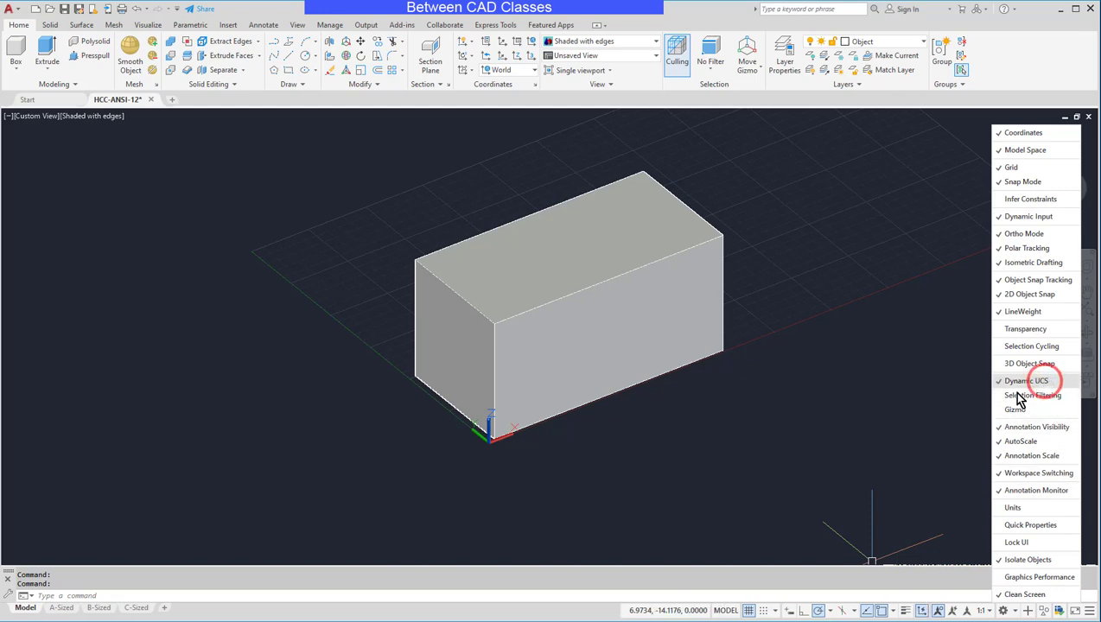
pyautogui.click(954, 432)
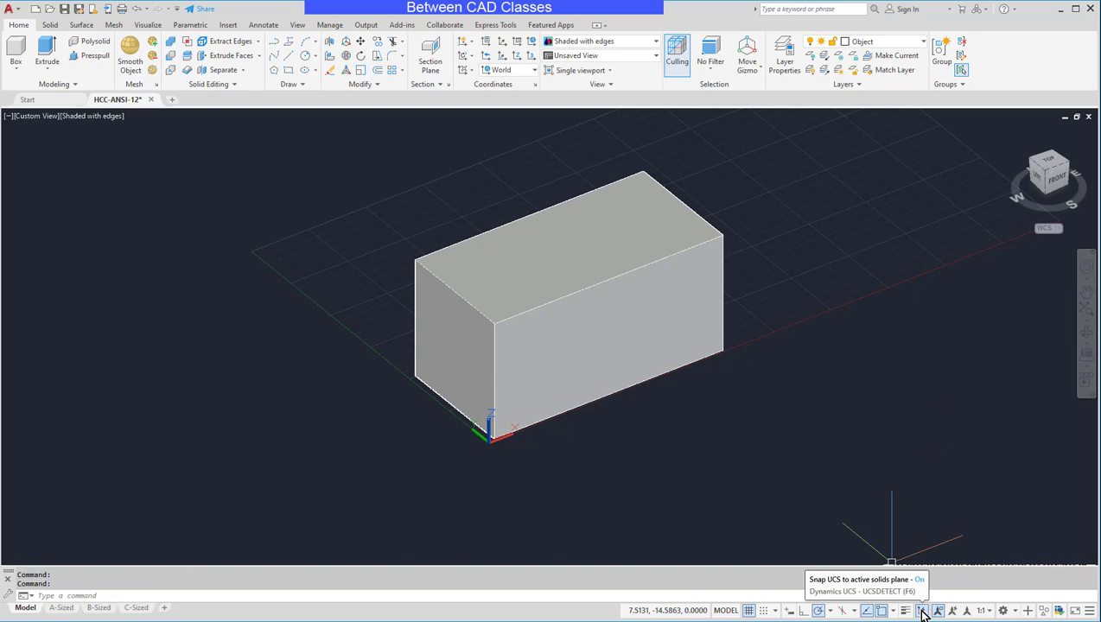
pyautogui.click(921, 611)
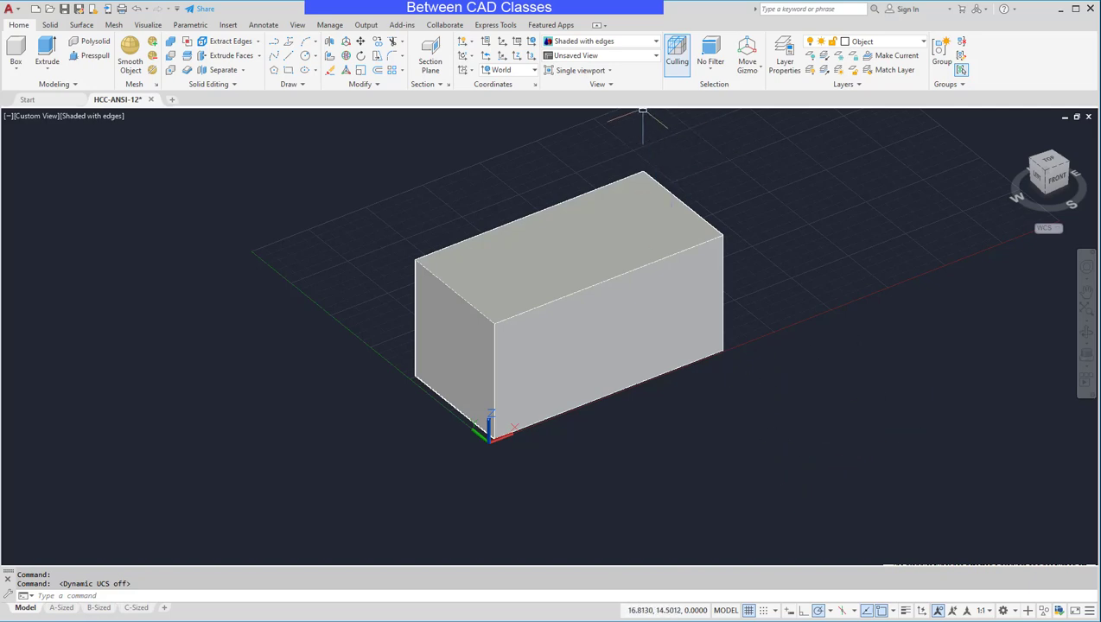
# Switch to the Front preset view and pan to centre the box
pyautogui.click(647, 57)
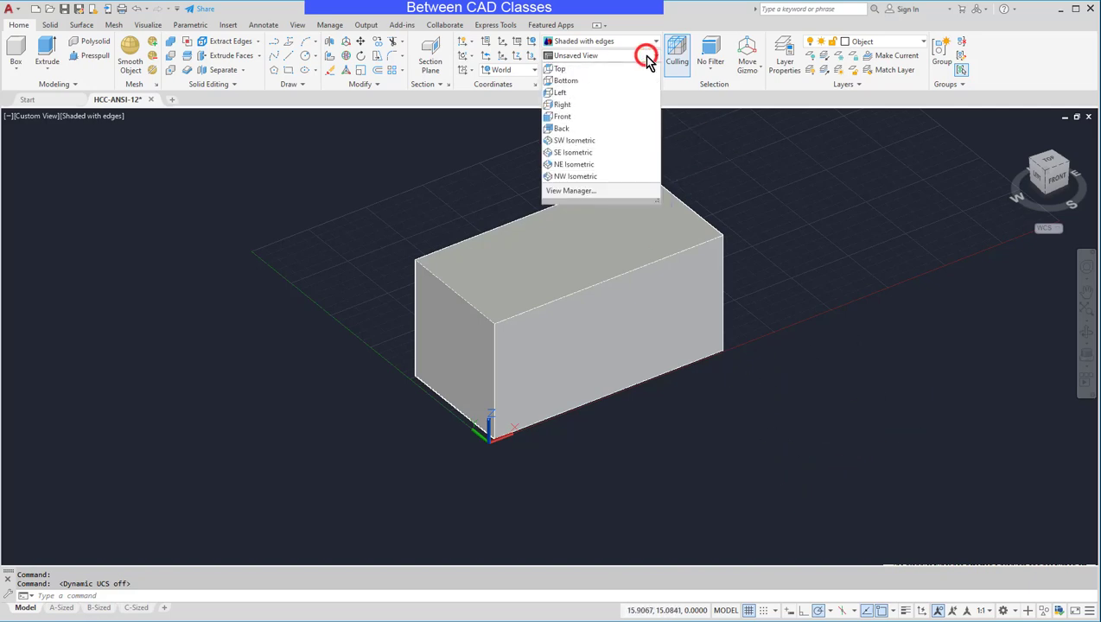
pyautogui.click(576, 117)
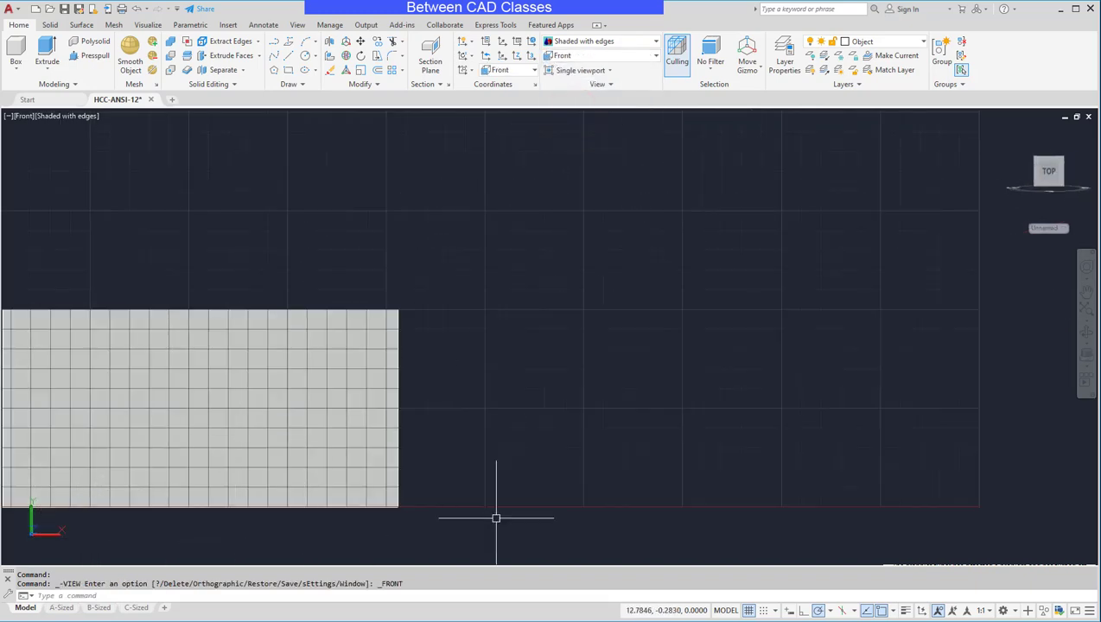
pyautogui.scroll(-2, 570, 377)
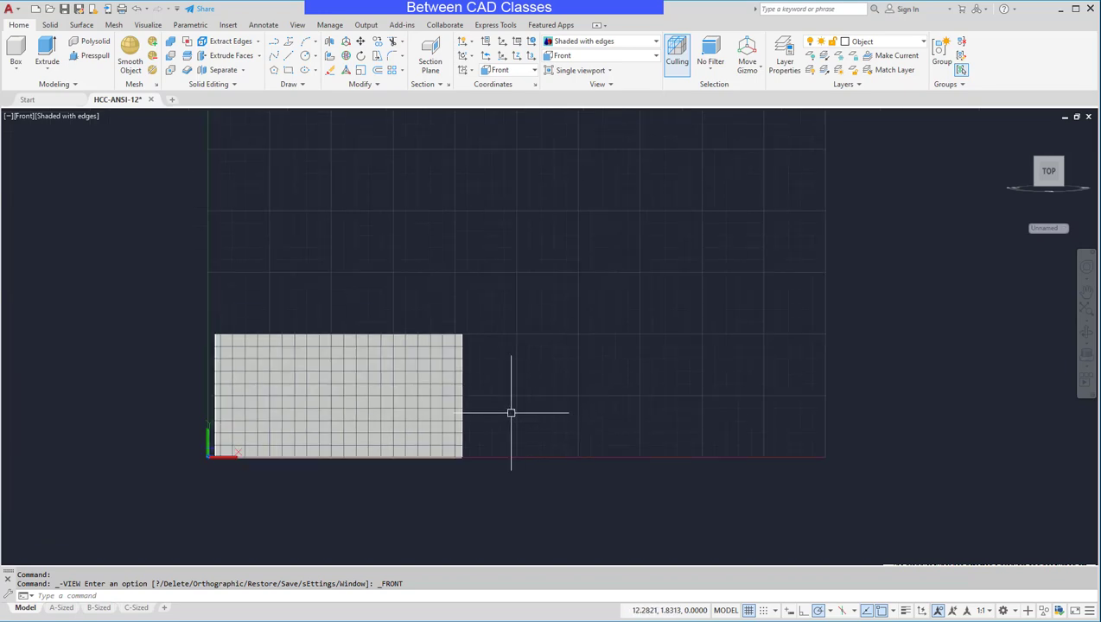
pyautogui.moveTo(592, 411); pyautogui.dragTo(681, 347, button='middle')
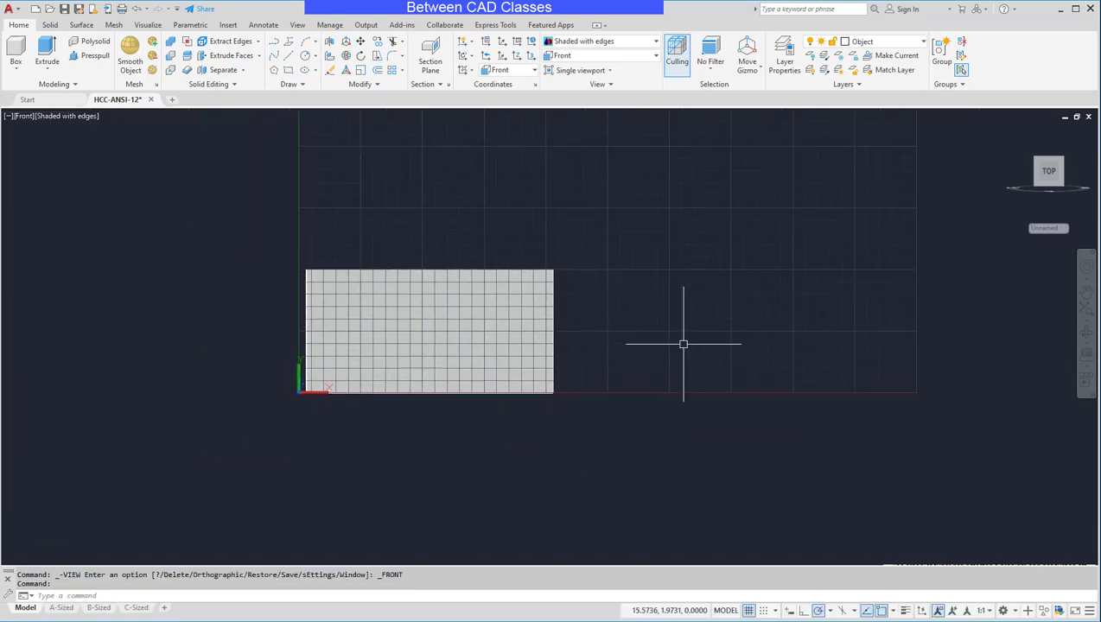
pyautogui.moveTo(607, 337)
pyautogui.keyDown('shift'); pyautogui.mouseDown(button='middle')
pyautogui.moveTo(688, 374)
pyautogui.moveTo(796, 371)
pyautogui.moveTo(711, 369)
pyautogui.moveTo(620, 389)
pyautogui.moveTo(602, 320)
pyautogui.mouseUp(button='middle'); pyautogui.keyUp('shift')
# Switch to the Right view, then orbit back to an oblique 3D view
pyautogui.click(654, 55)
pyautogui.click(586, 105)
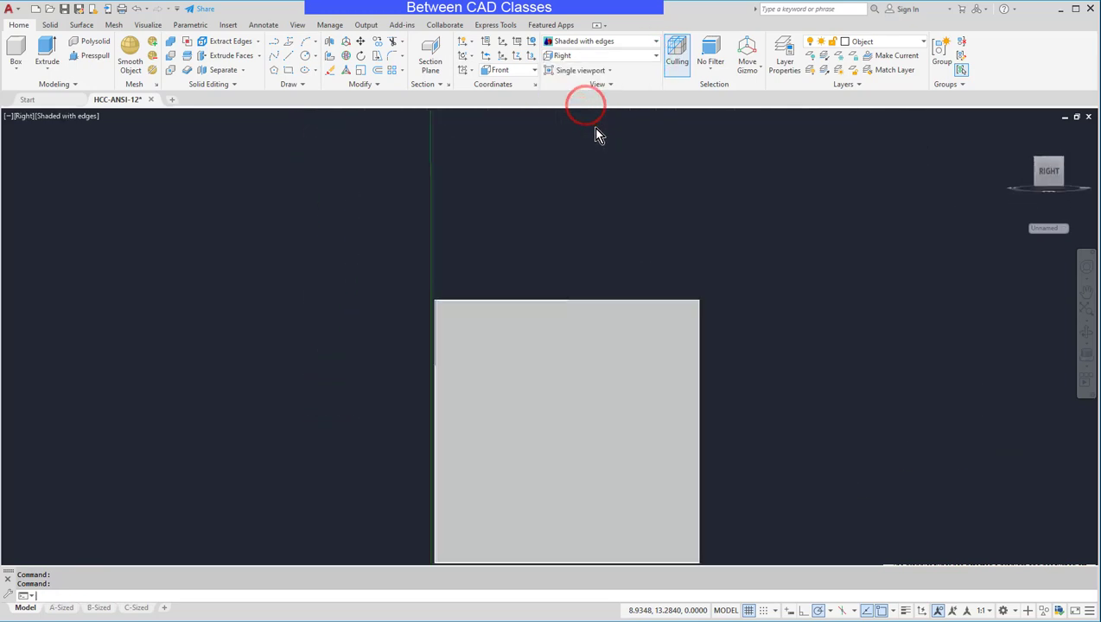
pyautogui.keyDown('shift'); pyautogui.moveTo(663, 225); pyautogui.dragTo(751, 287, button='middle'); pyautogui.keyUp('shift')
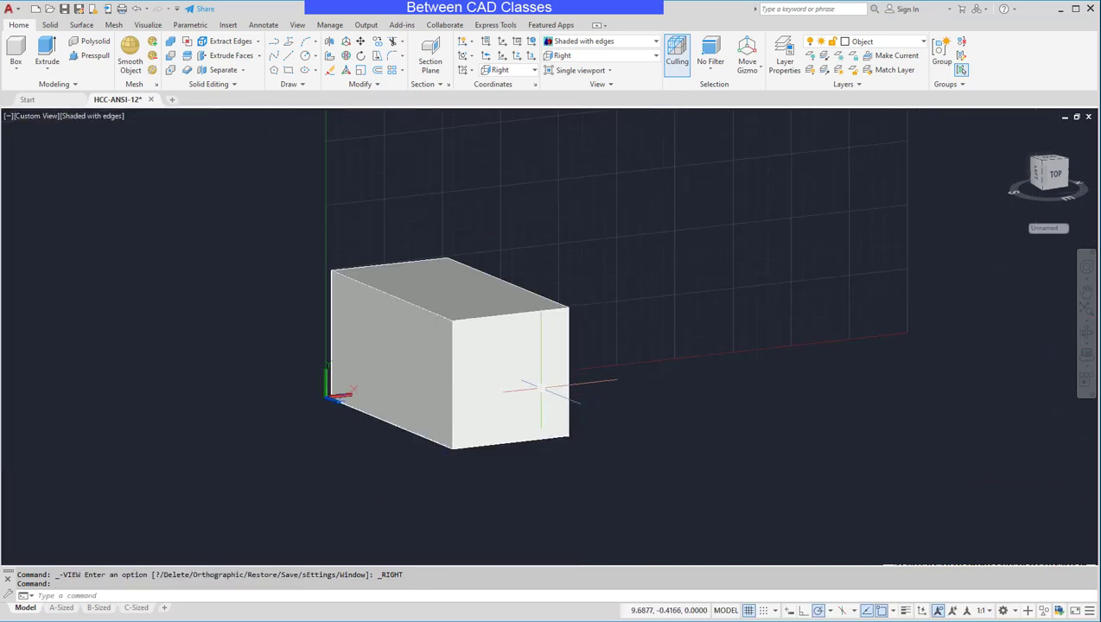
pyautogui.moveTo(503, 353)
pyautogui.keyDown('shift'); pyautogui.mouseDown(button='middle')
pyautogui.moveTo(568, 408)
pyautogui.moveTo(560, 398)
pyautogui.mouseUp(button='middle'); pyautogui.keyUp('shift')
pyautogui.moveTo(489, 373)
pyautogui.keyDown('shift'); pyautogui.mouseDown(button='middle')
pyautogui.moveTo(373, 374)
pyautogui.moveTo(536, 381)
pyautogui.moveTo(454, 387)
pyautogui.moveTo(463, 383)
pyautogui.mouseUp(button='middle'); pyautogui.keyUp('shift')
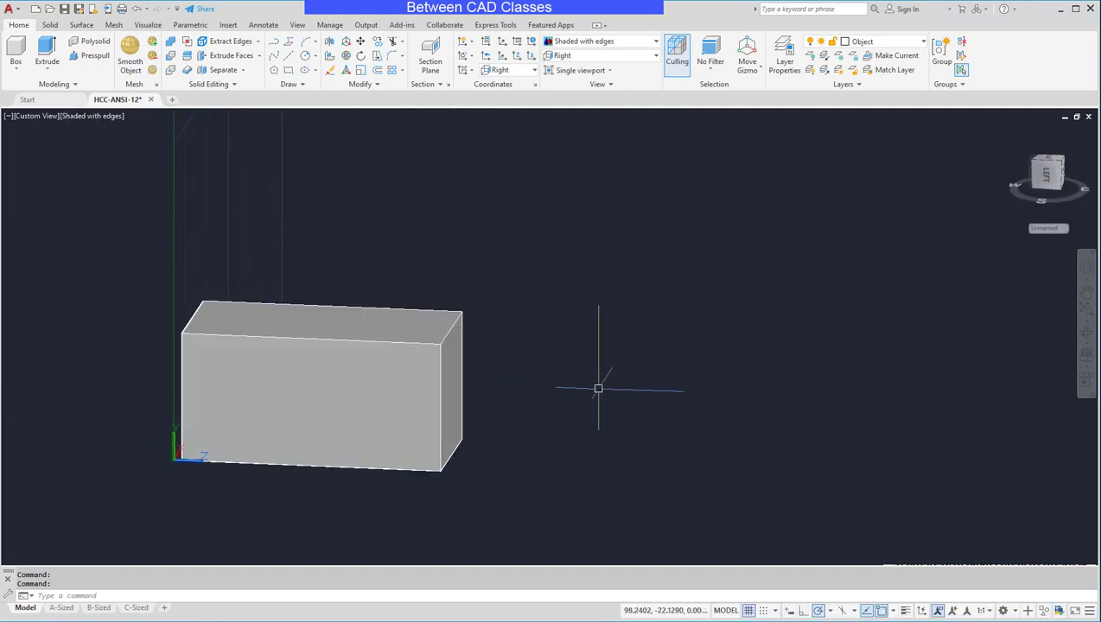
# Reset UCS to World, then set a 3-point UCS on the box's front face
pyautogui.click(532, 42)
pyautogui.moveTo(607, 423)
pyautogui.keyDown('shift'); pyautogui.mouseDown(button='middle')
pyautogui.moveTo(676, 428)
pyautogui.moveTo(734, 403)
pyautogui.mouseUp(button='middle'); pyautogui.keyUp('shift')
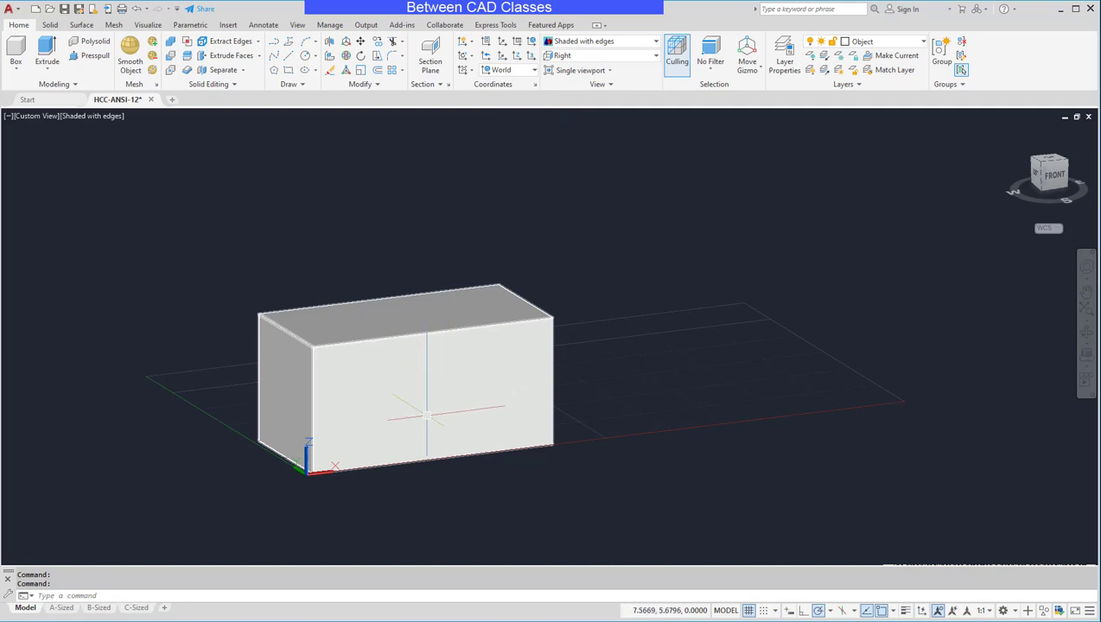
pyautogui.click(531, 57)
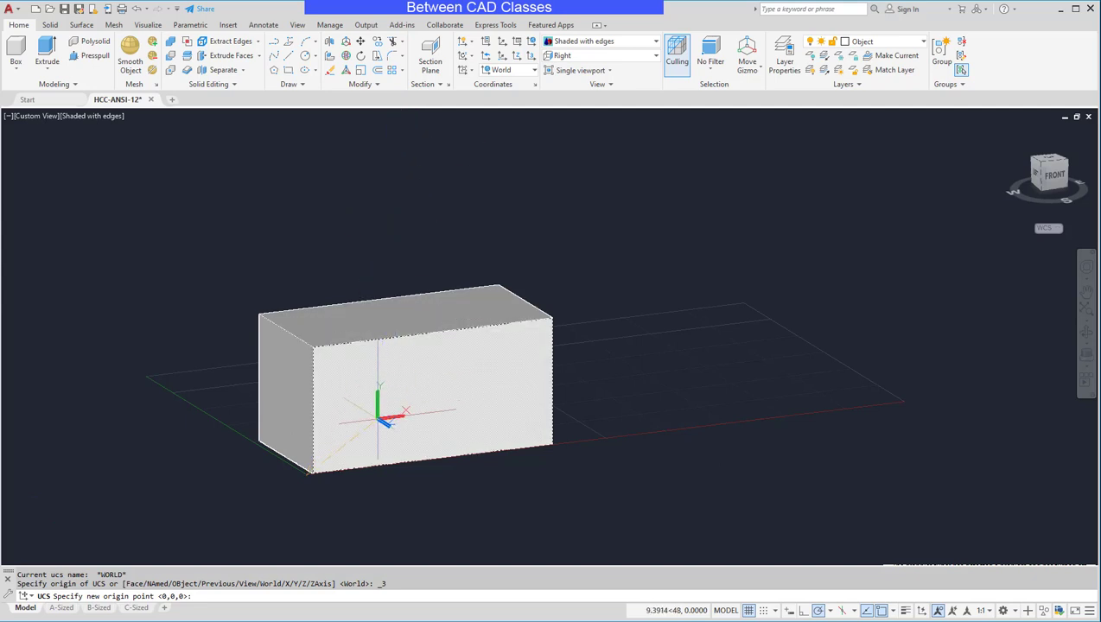
pyautogui.click(313, 473)
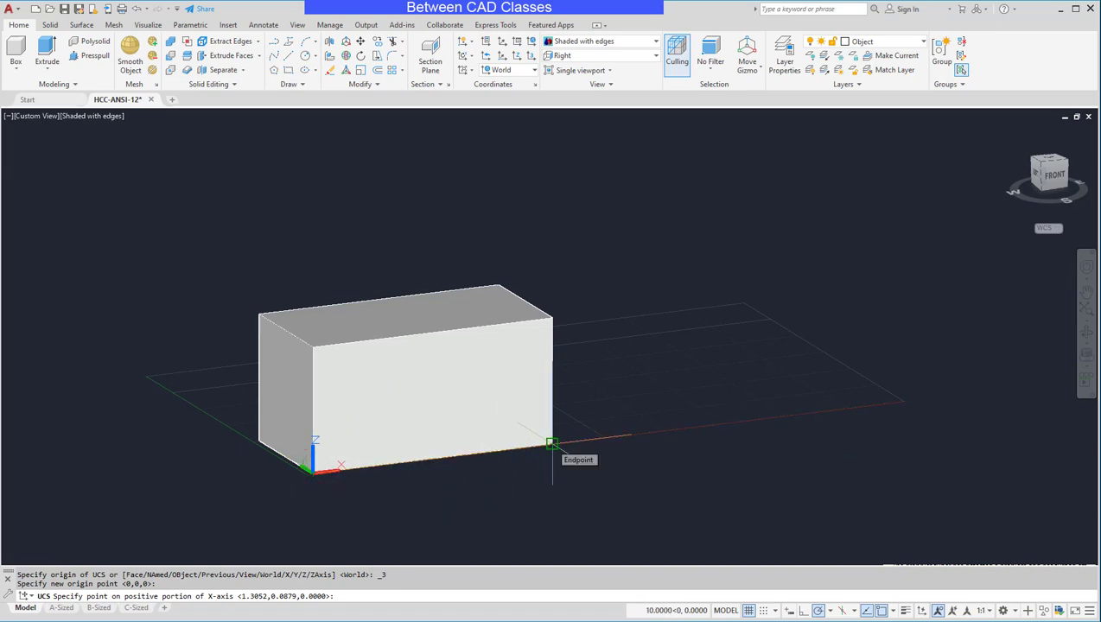
pyautogui.click(551, 443)
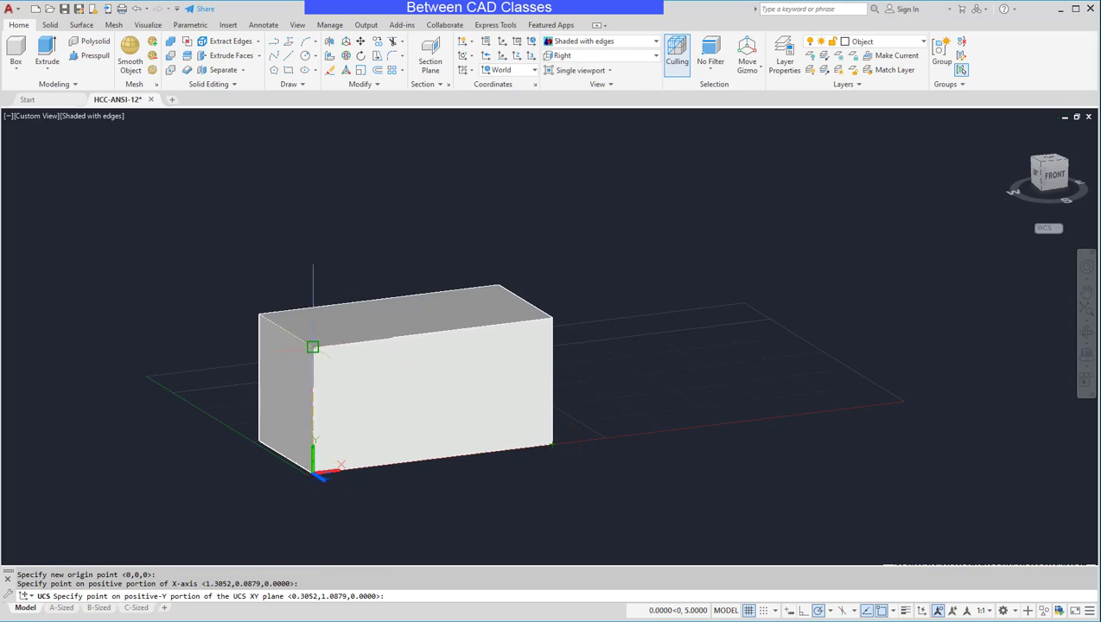
pyautogui.click(313, 347)
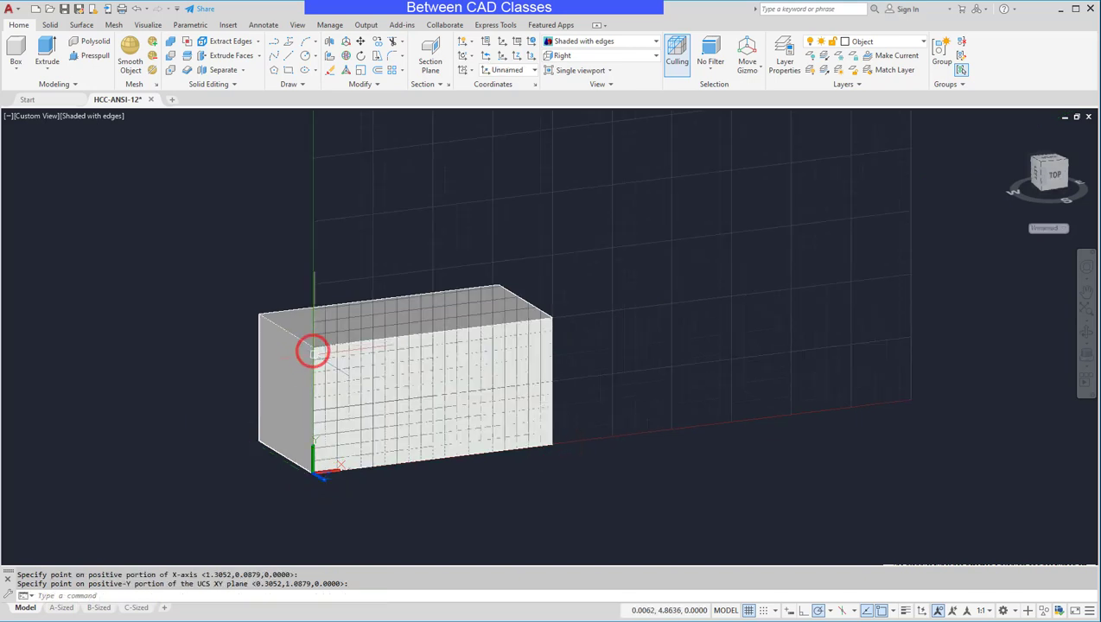
pyautogui.moveTo(465, 496)
pyautogui.keyDown('shift'); pyautogui.mouseDown(button='middle')
pyautogui.moveTo(580, 492)
pyautogui.moveTo(404, 503)
pyautogui.moveTo(337, 481)
pyautogui.moveTo(496, 495)
pyautogui.mouseUp(button='middle'); pyautogui.keyUp('shift')
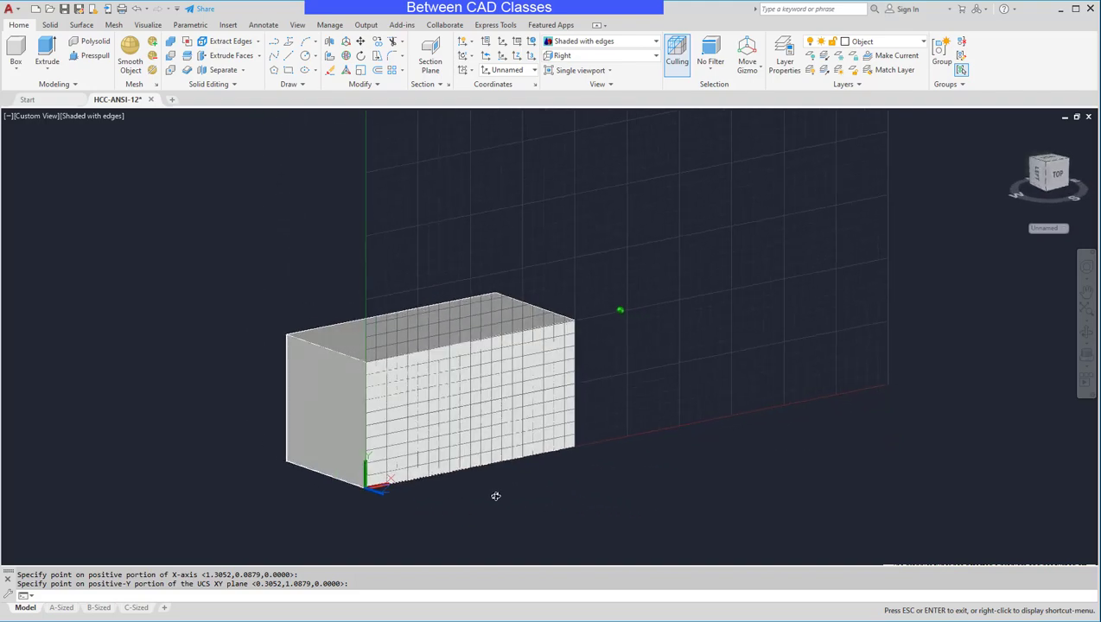
# Draw a radius-1 circle at 3,2 on the front face and extrude it through the box
pyautogui.click(304, 56)
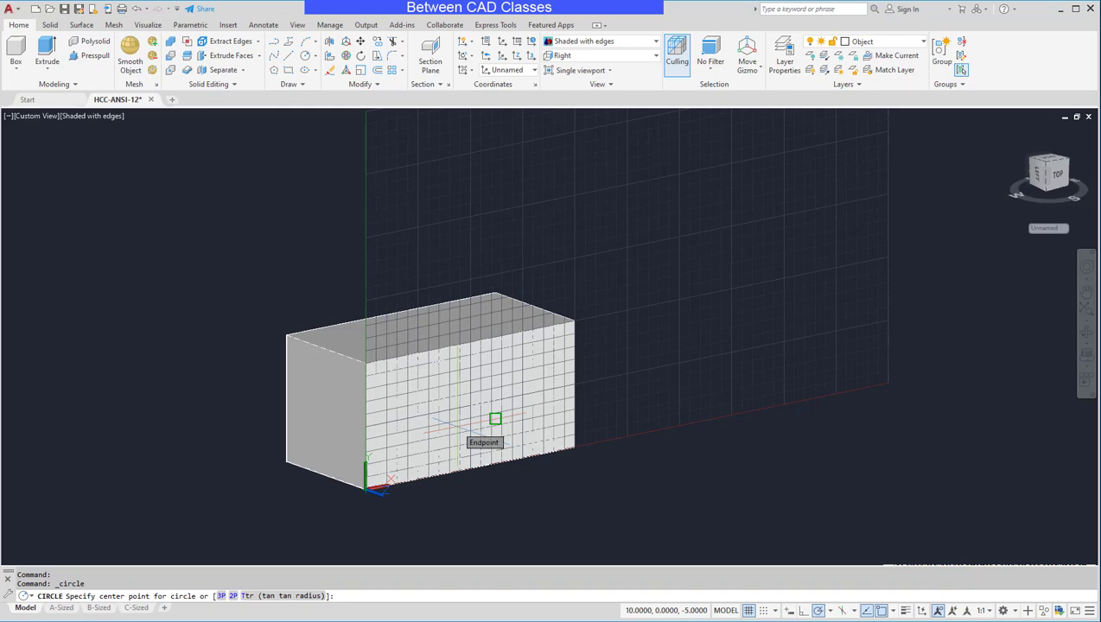
pyautogui.write('3,2')
pyautogui.press('Return')
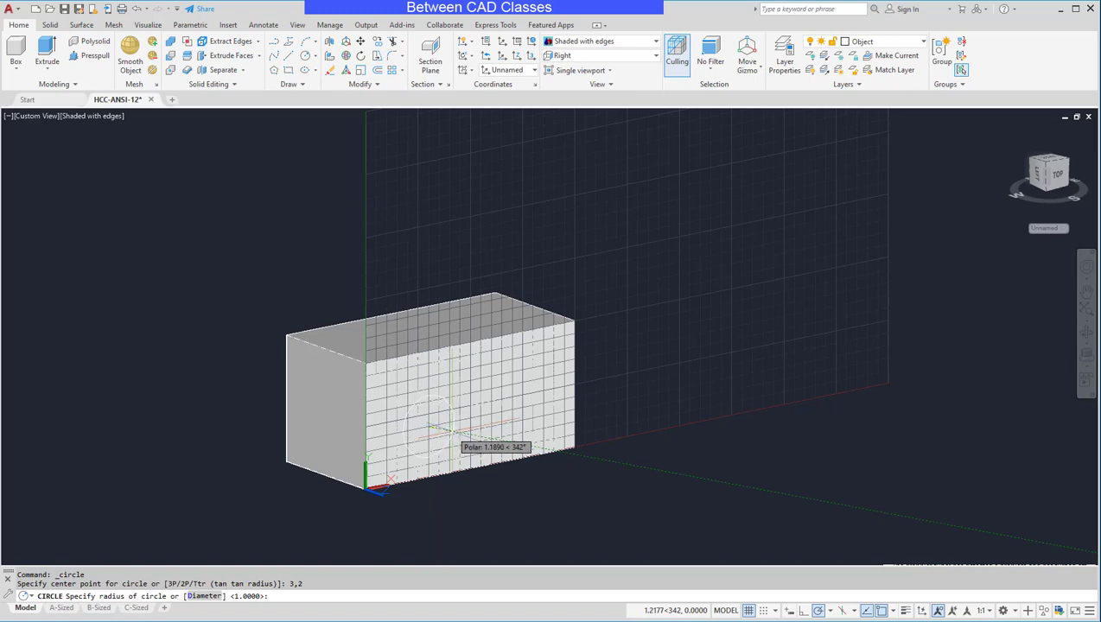
pyautogui.write('1')
pyautogui.press('Return')
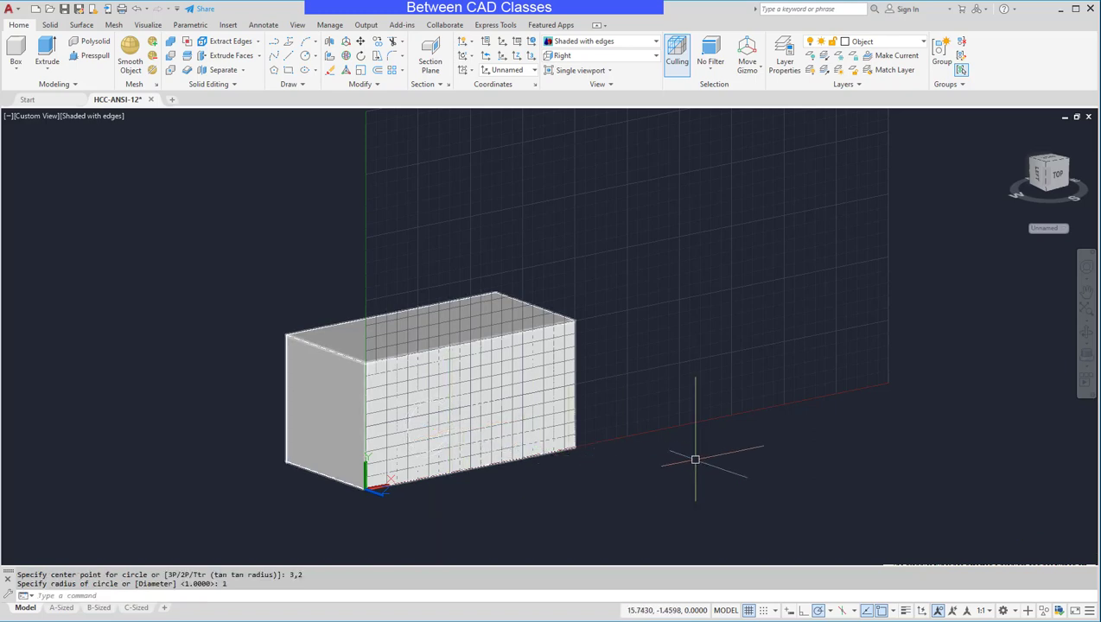
pyautogui.moveTo(735, 458)
pyautogui.keyDown('shift'); pyautogui.mouseDown(button='middle')
pyautogui.moveTo(604, 488)
pyautogui.moveTo(705, 475)
pyautogui.mouseUp(button='middle'); pyautogui.keyUp('shift')
pyautogui.click(46, 52)
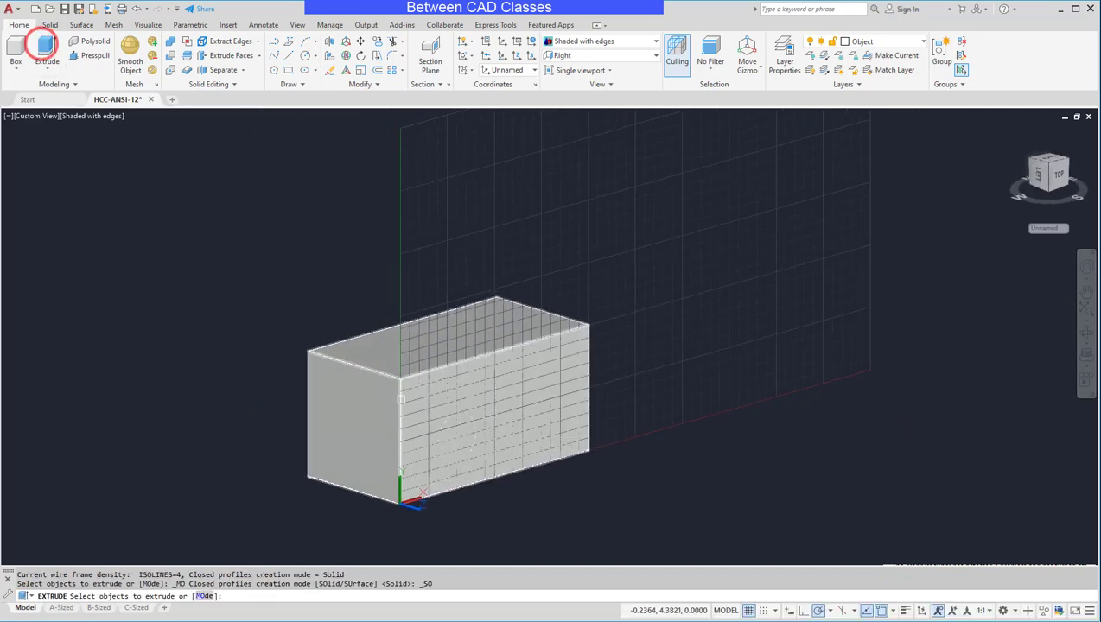
pyautogui.click(442, 424)
pyautogui.press('Return')
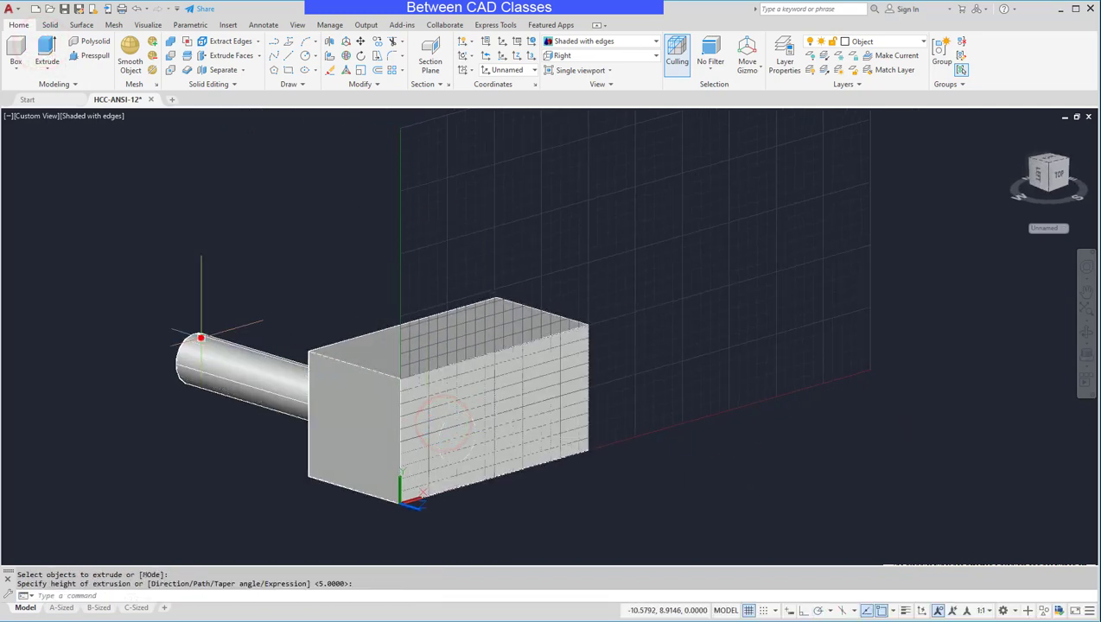
# Subtract the cylinder from the box to cut the hole, then reset UCS to World
pyautogui.click(157, 54)
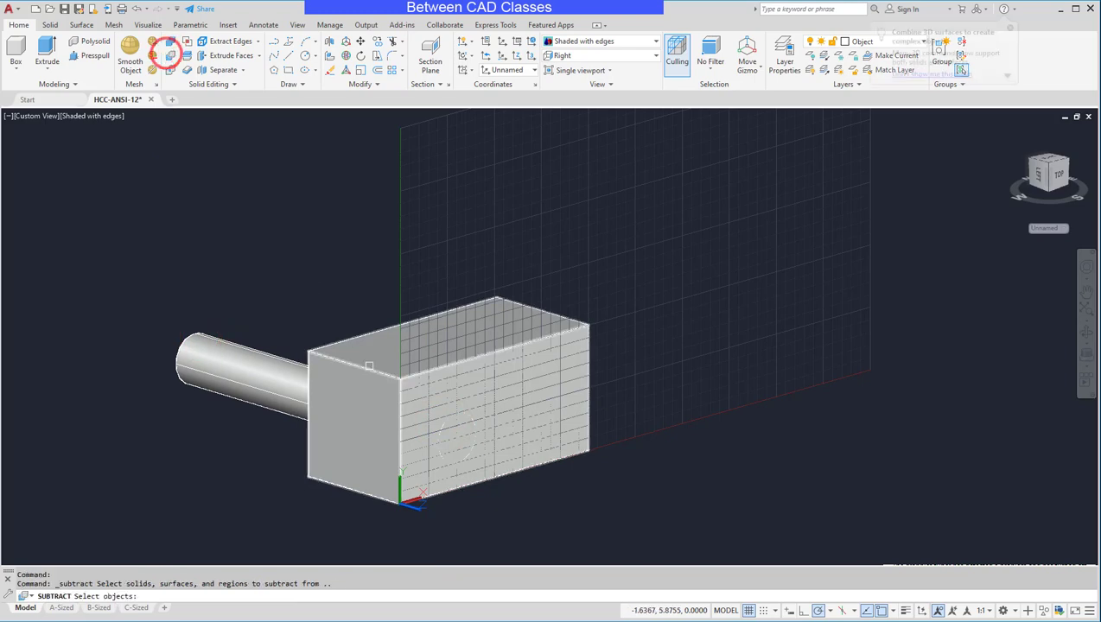
pyautogui.click(370, 367)
pyautogui.click(249, 354)
pyautogui.press('Return')
pyautogui.press('Escape')
pyautogui.press('Escape')
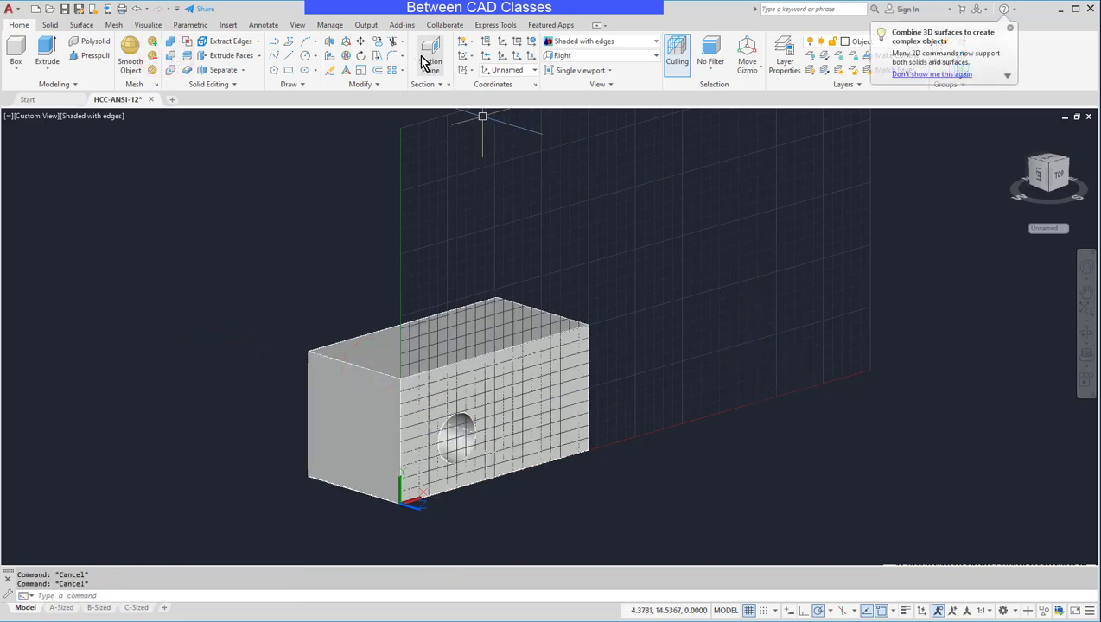
pyautogui.click(531, 43)
pyautogui.moveTo(800, 484)
pyautogui.keyDown('shift'); pyautogui.mouseDown(button='middle')
pyautogui.moveTo(775, 484)
pyautogui.moveTo(713, 450)
pyautogui.moveTo(696, 484)
pyautogui.moveTo(747, 492)
pyautogui.moveTo(767, 510)
pyautogui.mouseUp(button='middle'); pyautogui.keyUp('shift')
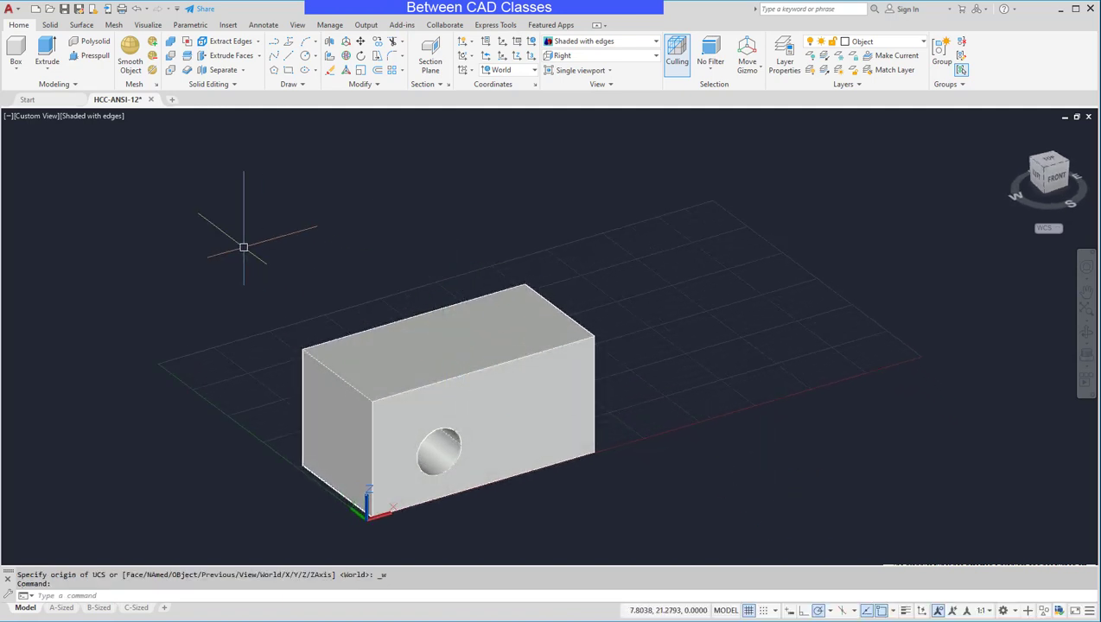
# Define a 3-point UCS lying on the box's top face
pyautogui.click(527, 54)
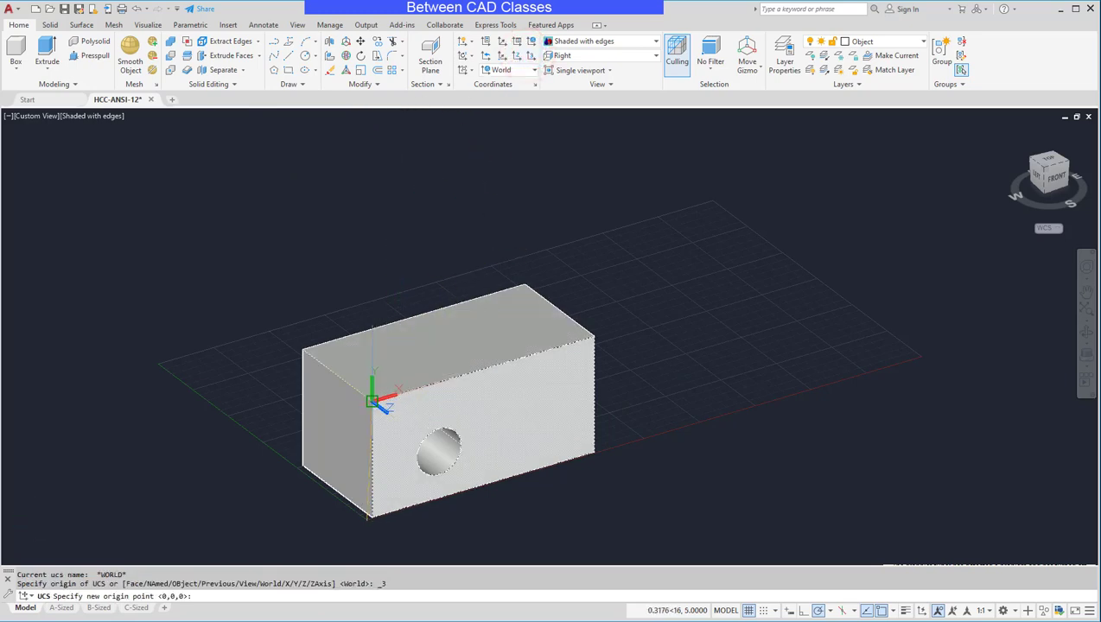
pyautogui.click(372, 400)
pyautogui.click(595, 337)
pyautogui.click(305, 351)
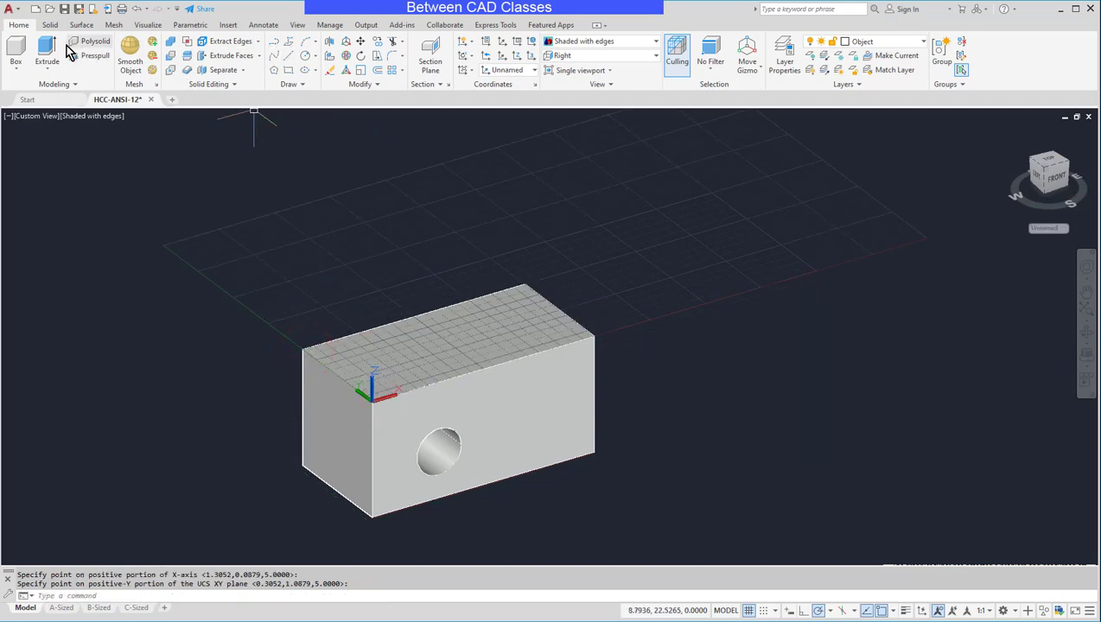
# Draw a slim rectangle on the top face, redoing a misplaced first corner
pyautogui.click(294, 71)
pyautogui.click(388, 340)
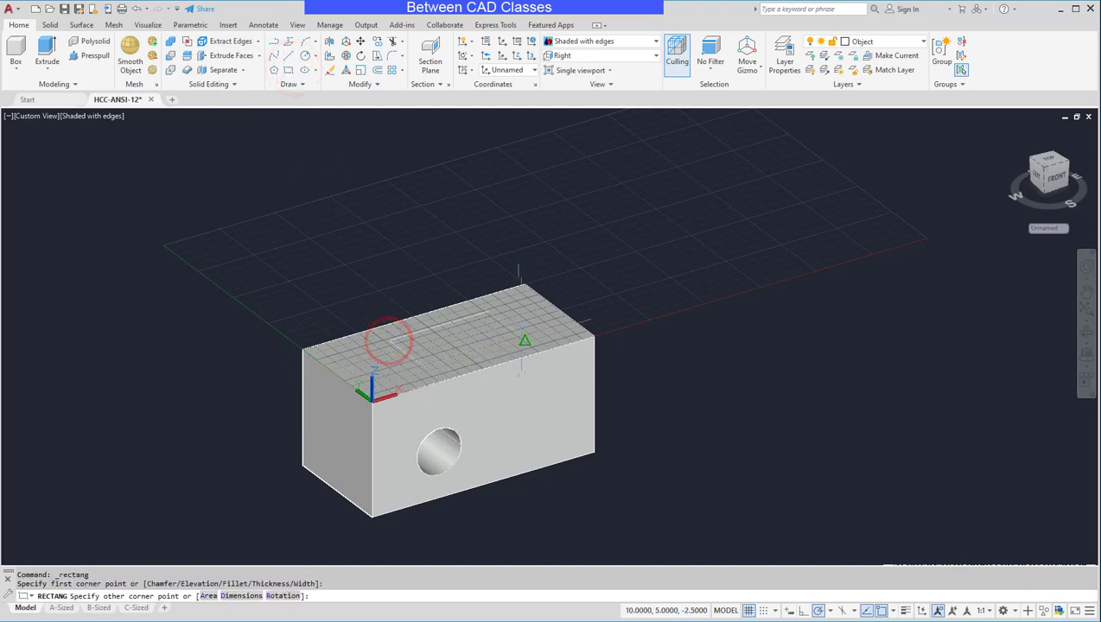
pyautogui.hotkey('ctrl', 'z')
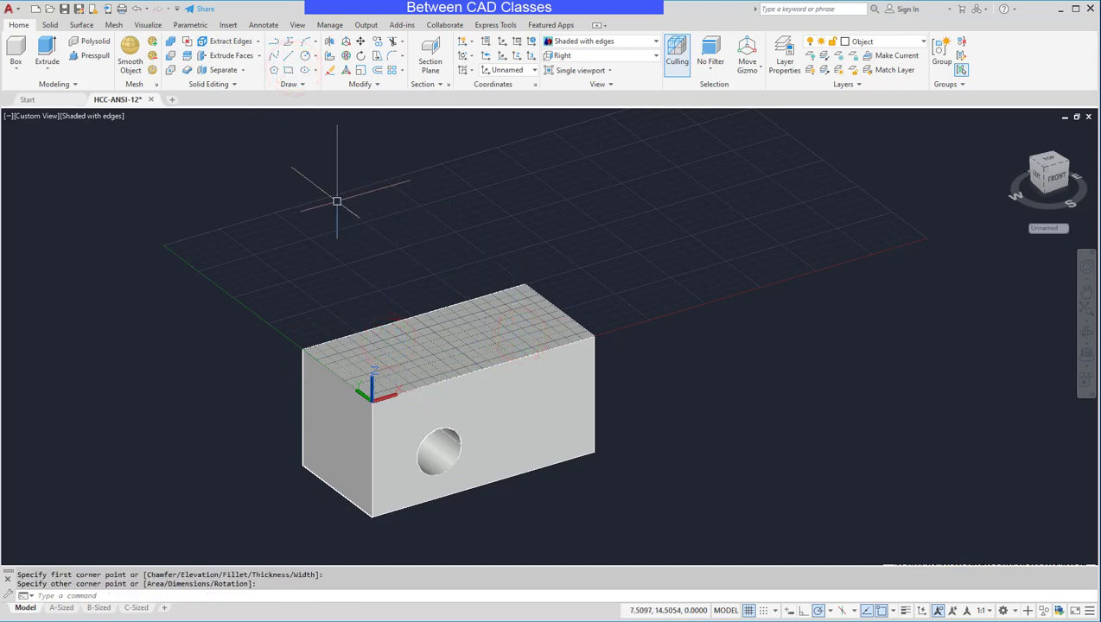
pyautogui.click(288, 71)
pyautogui.click(373, 366)
pyautogui.click(544, 347)
# Extrude the top-face rectangle upward into a smaller raised box
pyautogui.click(47, 46)
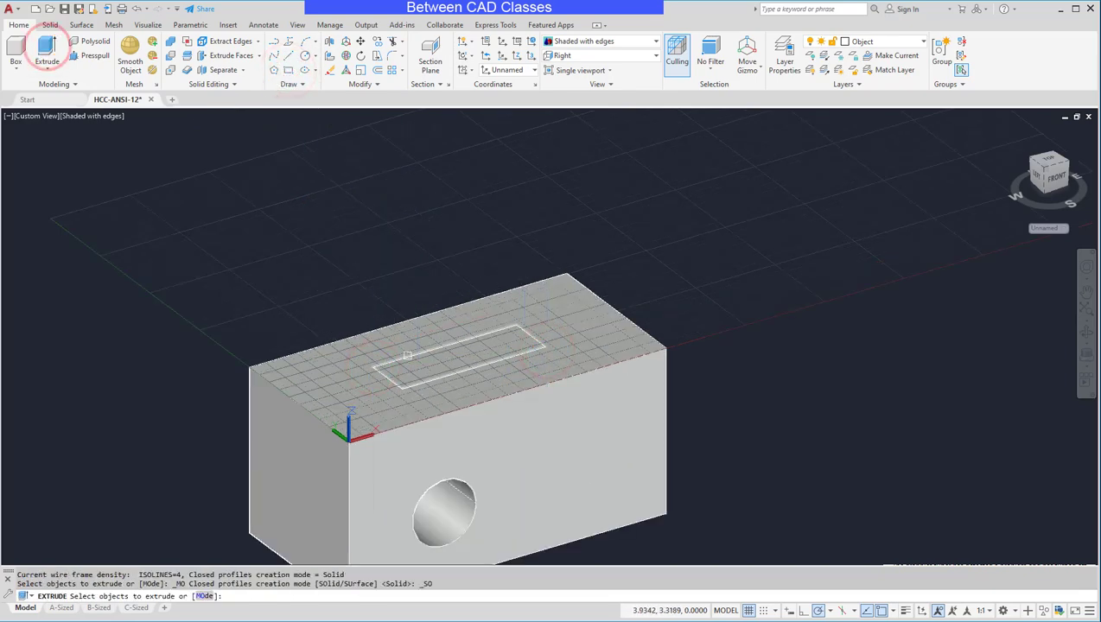
pyautogui.click(407, 352)
pyautogui.press('Return')
pyautogui.click(385, 270)
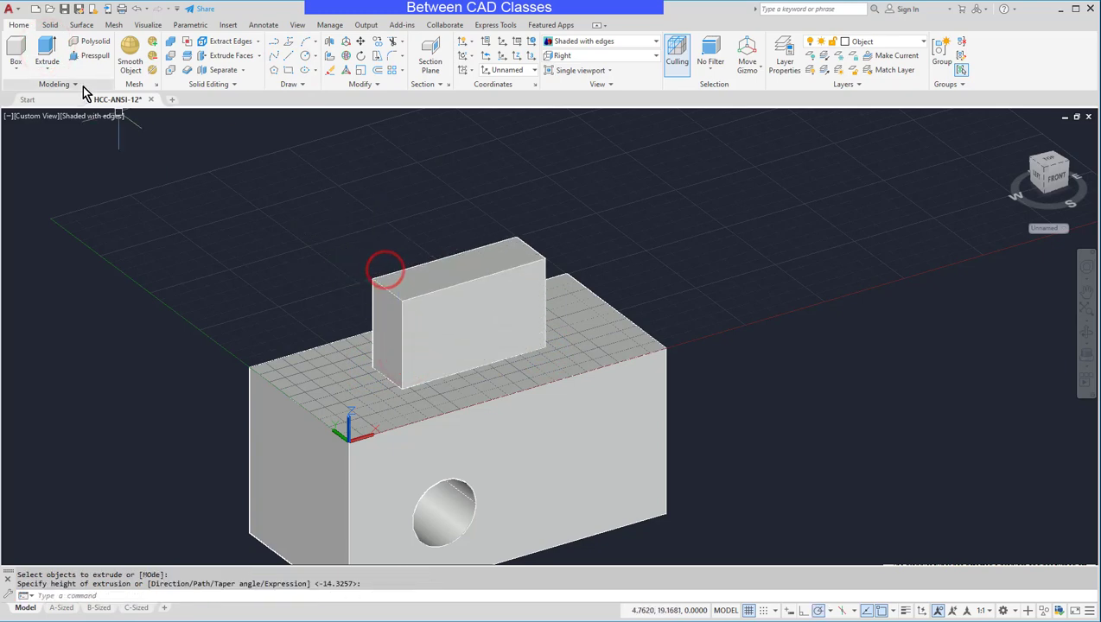
# Union both solids with a crossing window, then reset UCS to World
pyautogui.click(171, 41)
pyautogui.click(707, 239)
pyautogui.click(471, 376)
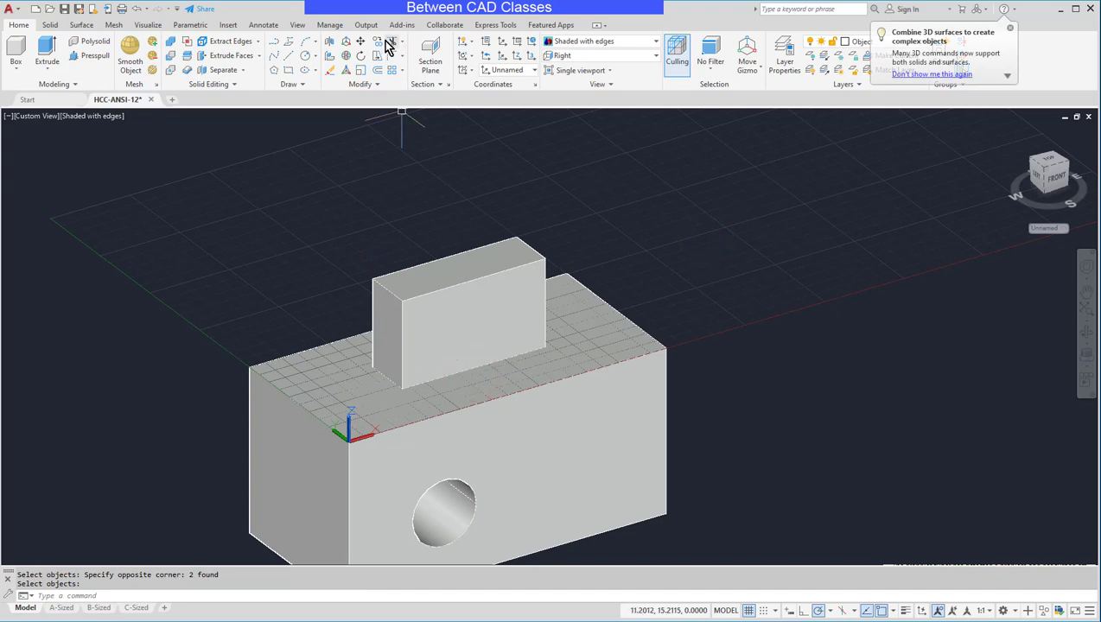
pyautogui.click(535, 45)
pyautogui.scroll(3, 717, 311)
pyautogui.scroll(-4, 756, 429)
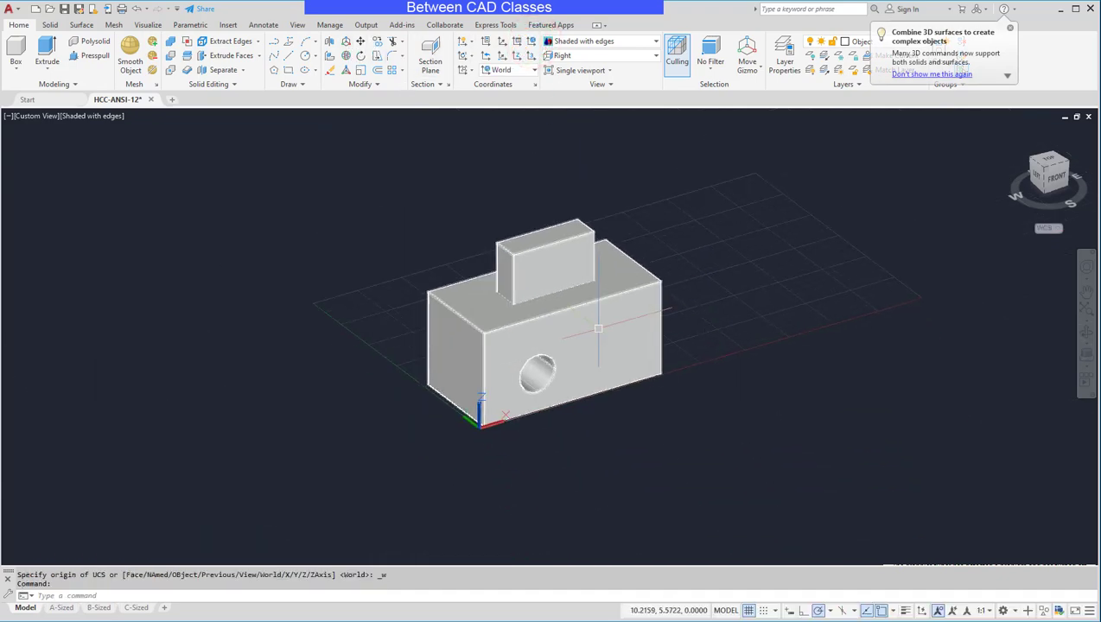
pyautogui.moveTo(749, 437)
pyautogui.keyDown('shift'); pyautogui.mouseDown(button='middle')
pyautogui.moveTo(934, 381)
pyautogui.moveTo(573, 388)
pyautogui.moveTo(740, 421)
pyautogui.moveTo(751, 445)
pyautogui.mouseUp(button='middle'); pyautogui.keyUp('shift')
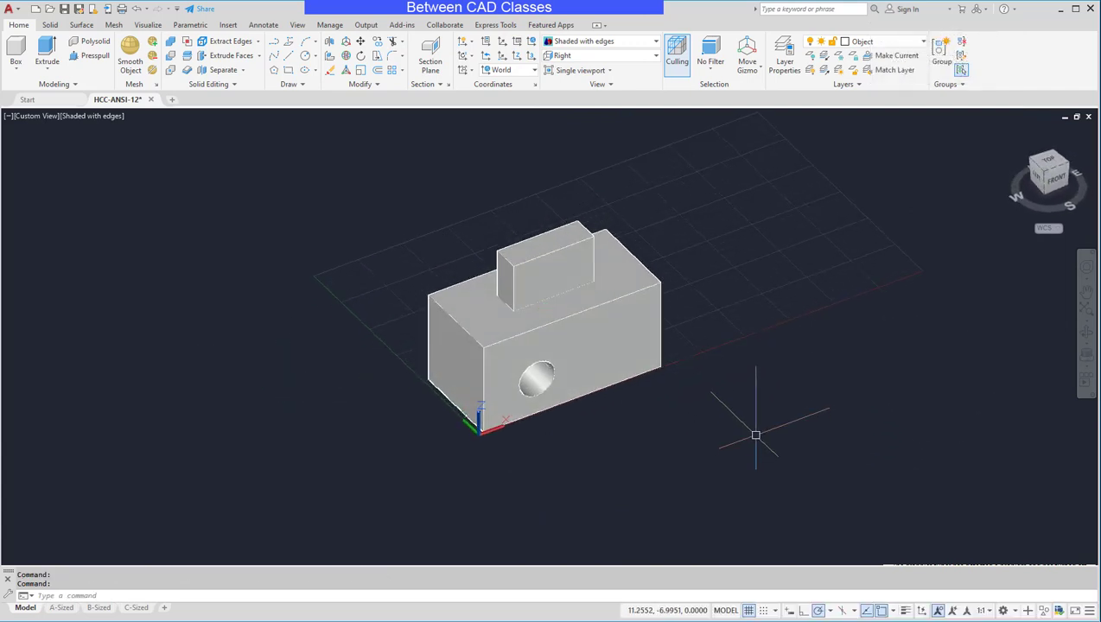